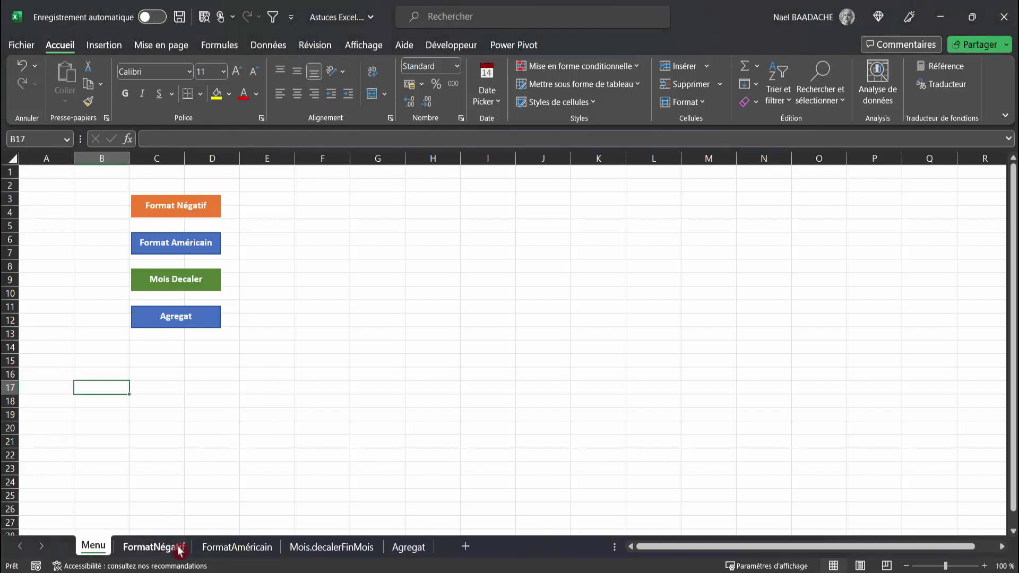
Step: Browse the FormatAméricain, Mois.decalerFinMois, Agregat and Menu sheets, ending on the FormatNégatif sheet
left_click(234, 547)
left_click(308, 547)
left_click(405, 545)
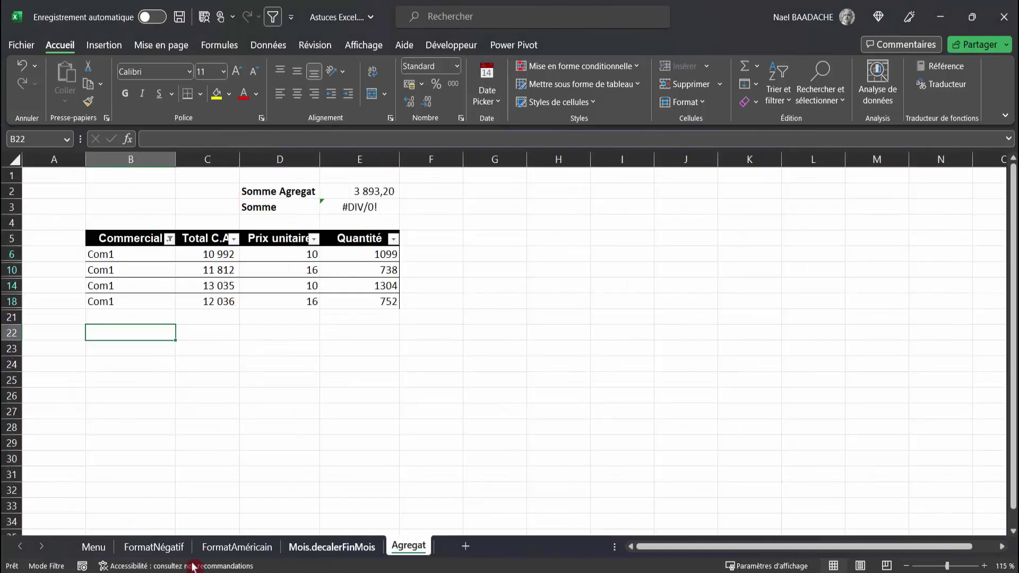
left_click(138, 548)
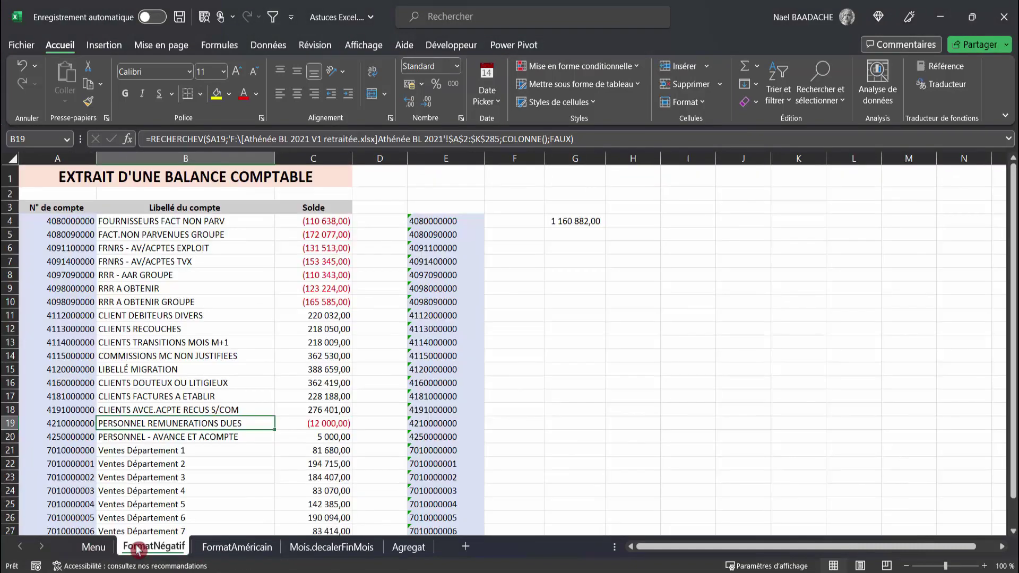
left_click(90, 547)
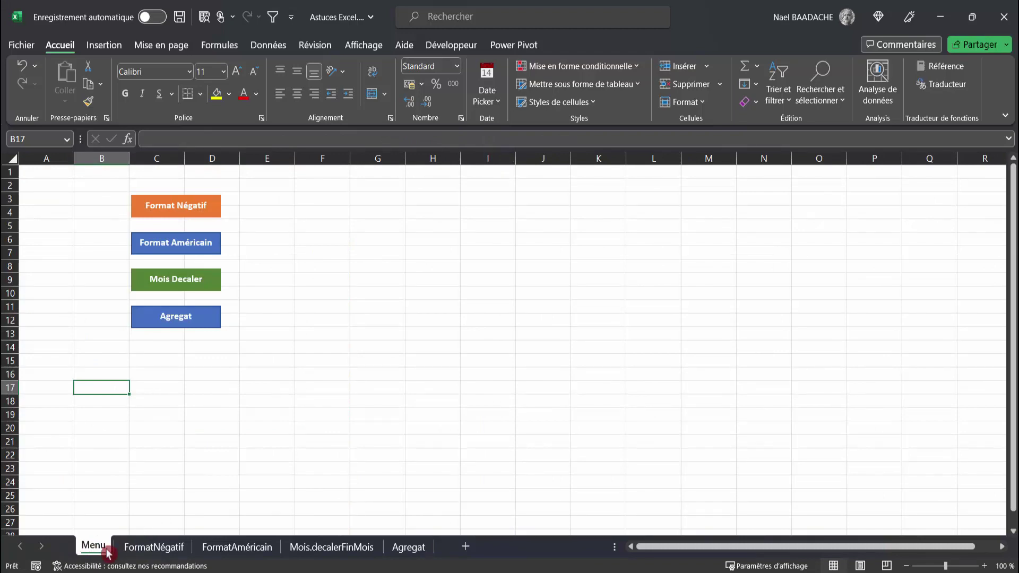
left_click(163, 552)
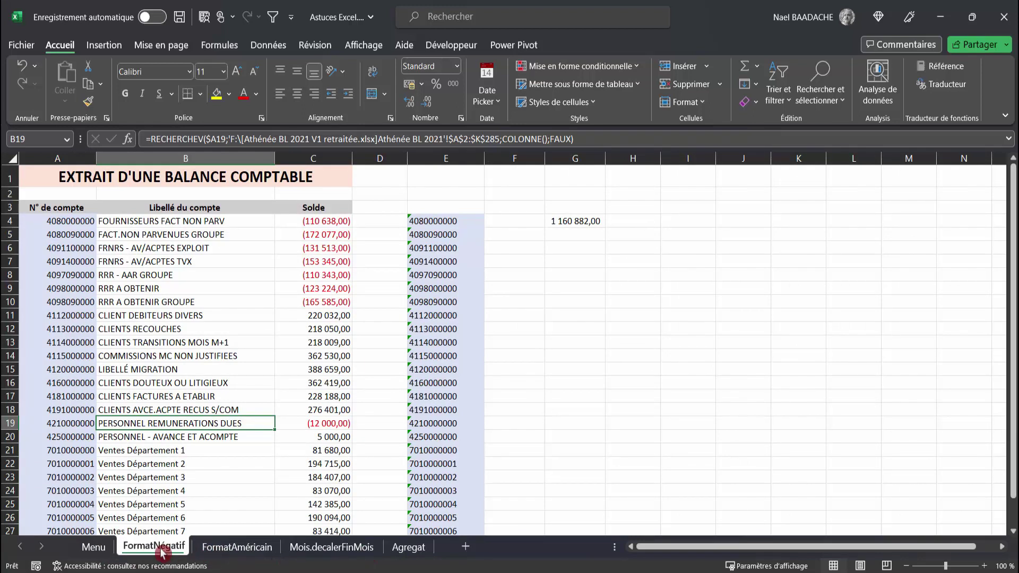
Step: Group all sheets and hide the four data sheets, leaving only Menu visible
right_click(163, 553)
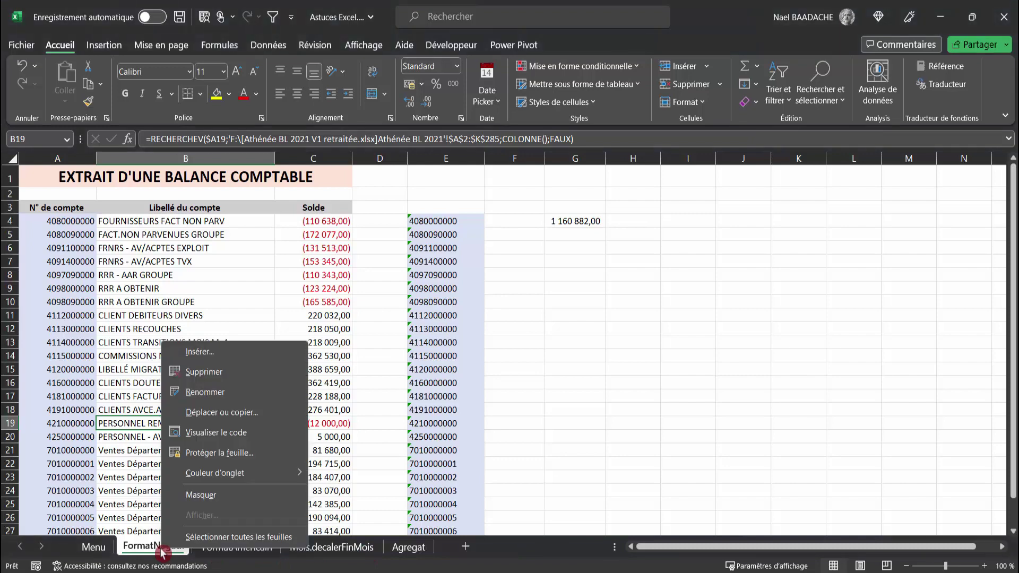
left_click(215, 540)
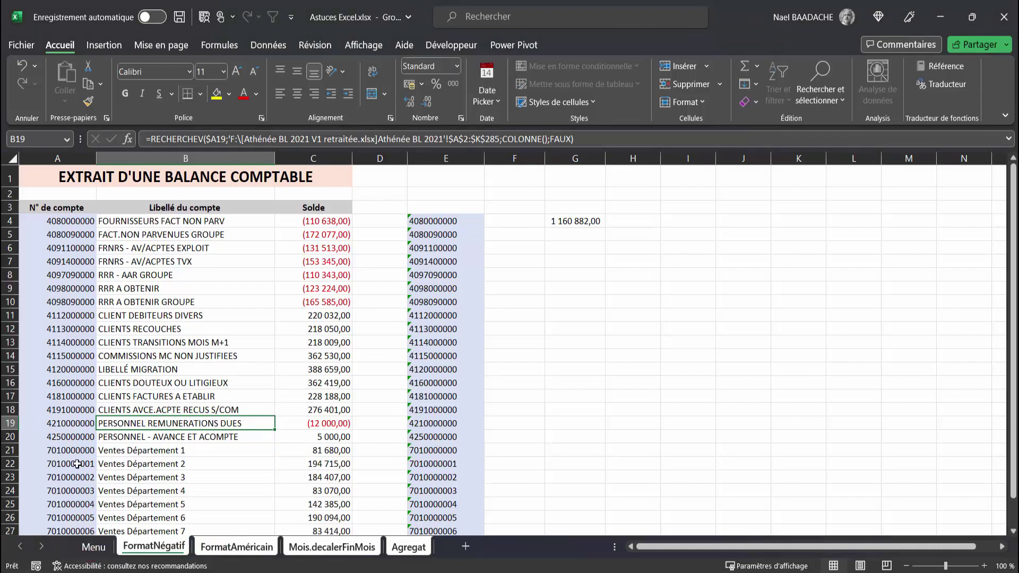
right_click(141, 550)
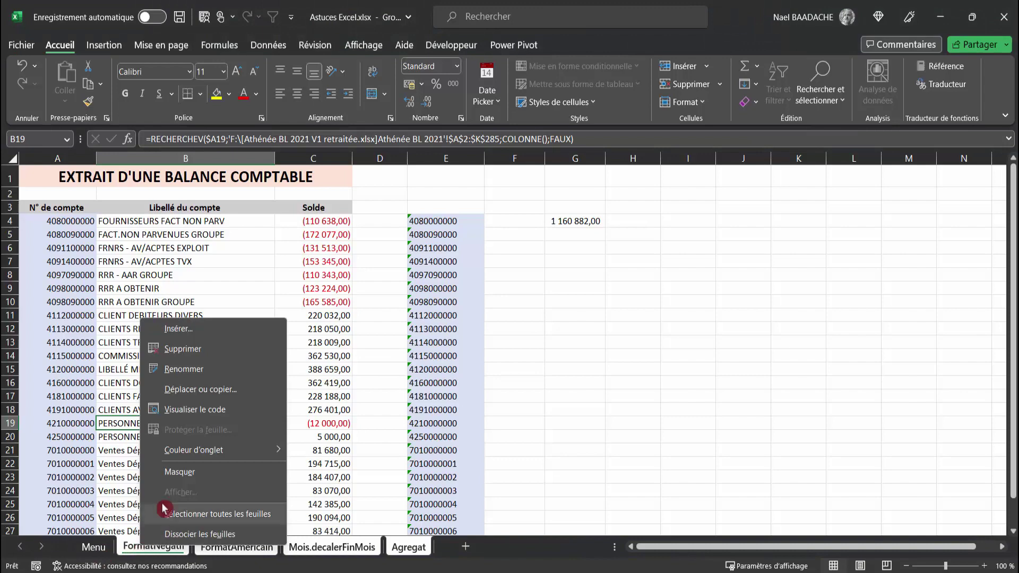
left_click(175, 478)
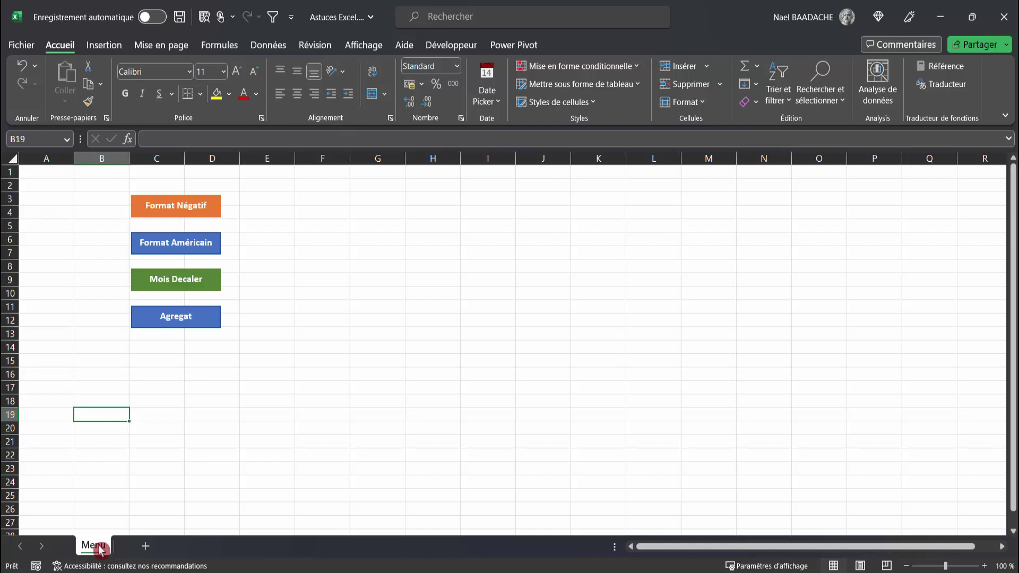
Step: Unhide FormatNégatif, FormatAméricain, Mois.decalerFinMois and Agregat together, then view FormatAméricain
right_click(101, 549)
left_click(142, 514)
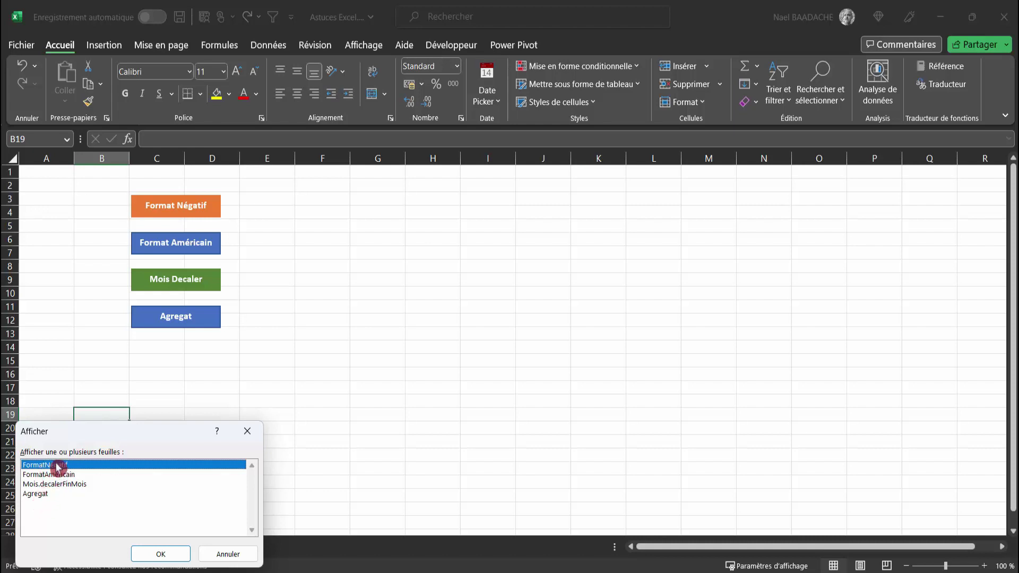
left_click(43, 497, "shift")
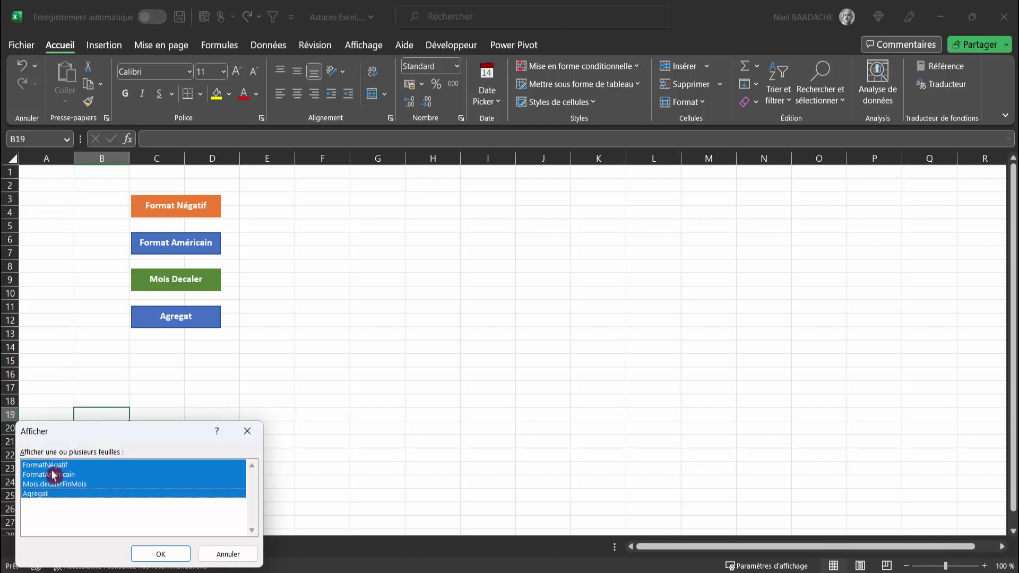
left_click(161, 558)
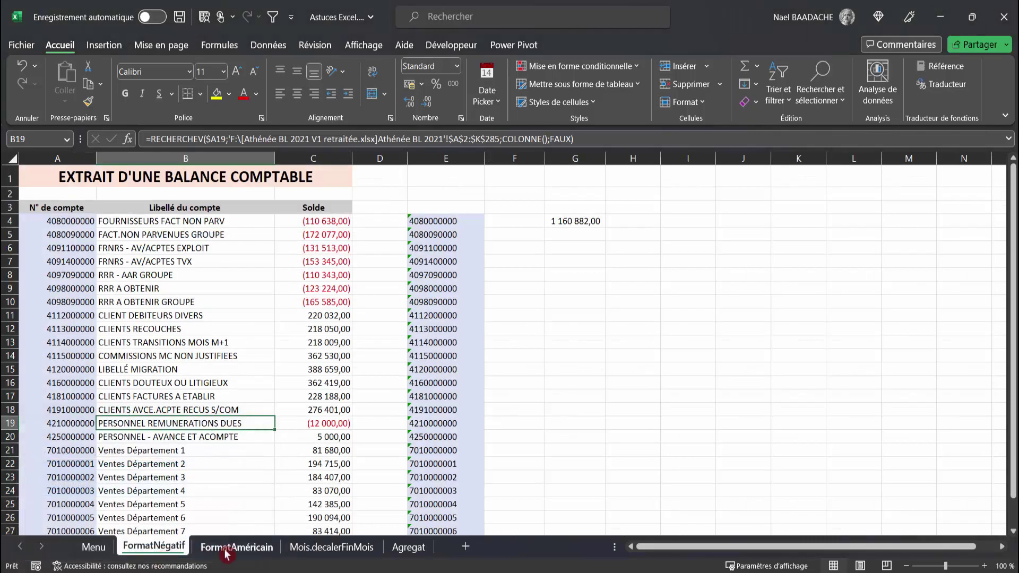
left_click(227, 549)
Step: Test that the Menu's Format Négatif button jumps to the FormatNégatif sheet, then go back to Menu
left_click(93, 549)
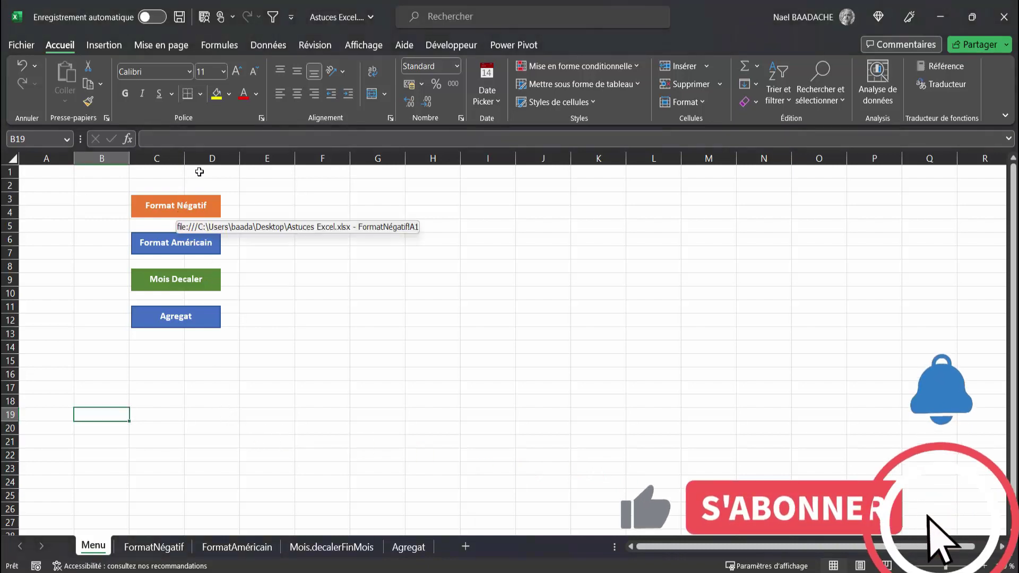
left_click(177, 208)
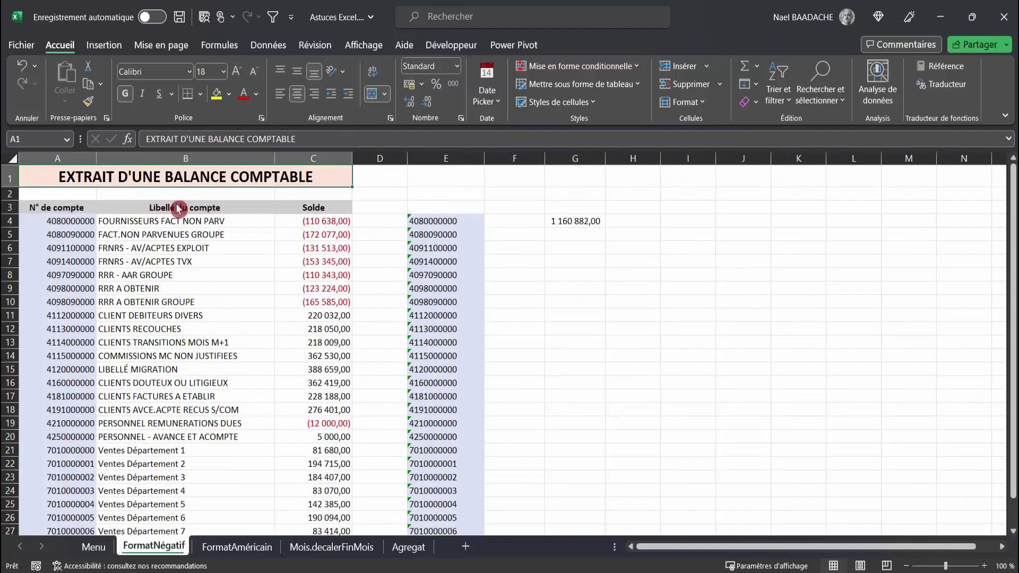
left_click(161, 538)
left_click(93, 546)
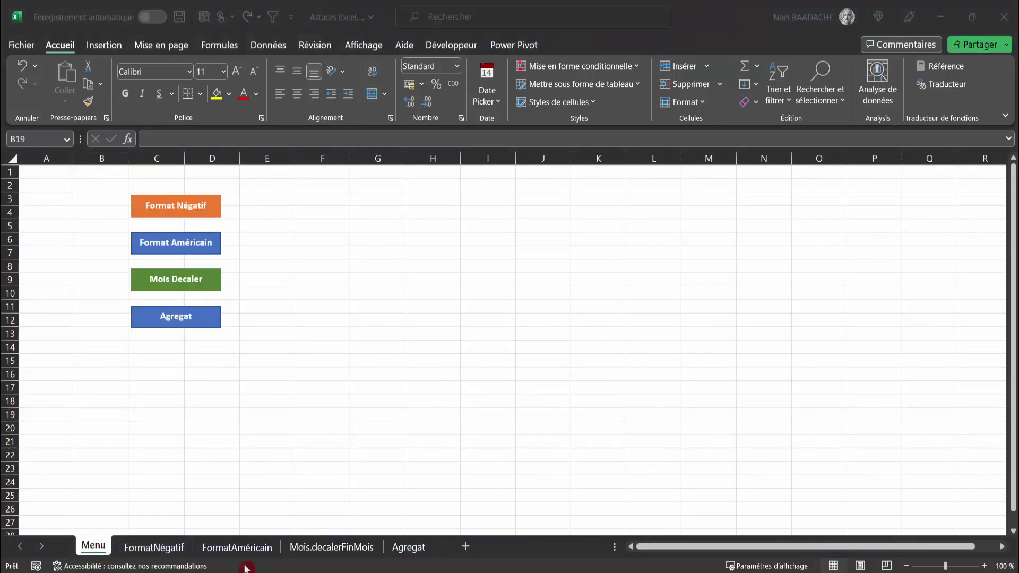
left_click(153, 549)
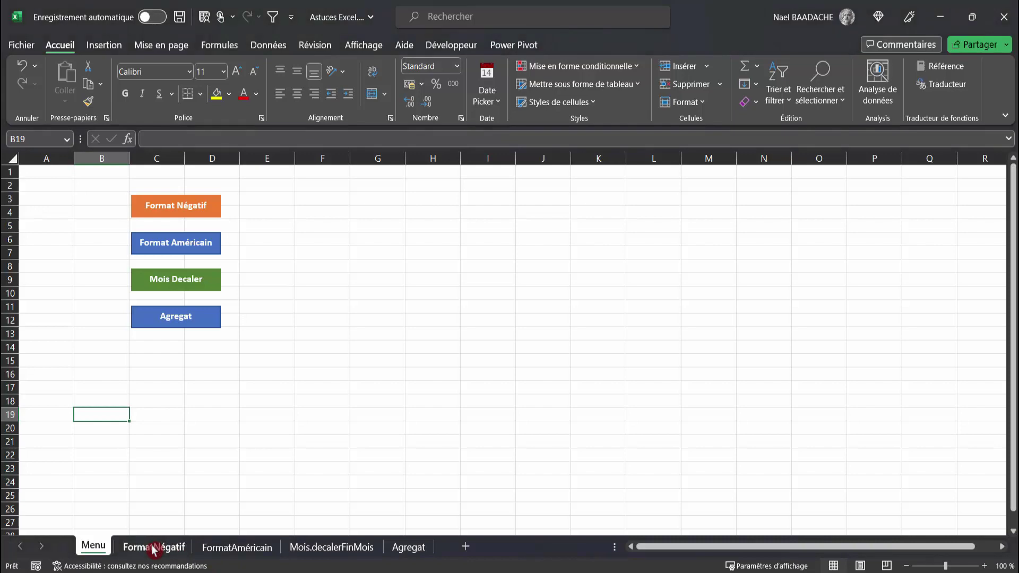
Step: From FormatNégatif, group all sheets and hide them so only the Menu sheet shows
left_click(153, 550)
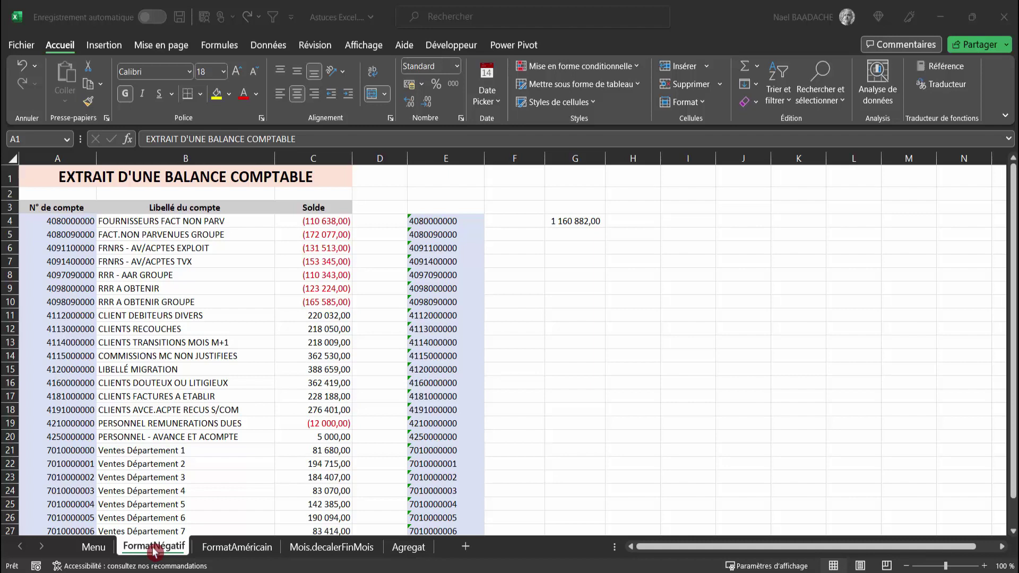
right_click(153, 549)
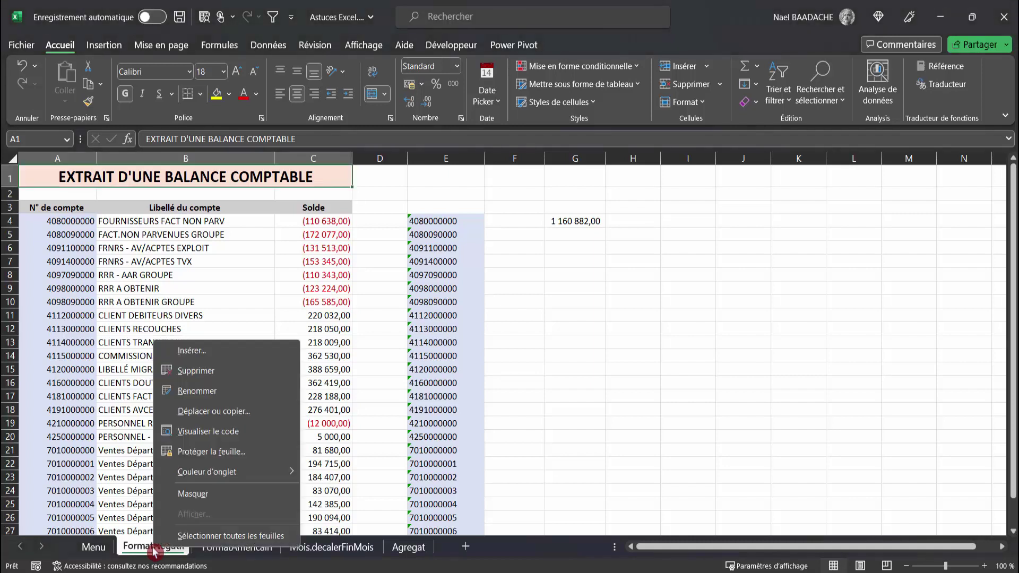
left_click(218, 537)
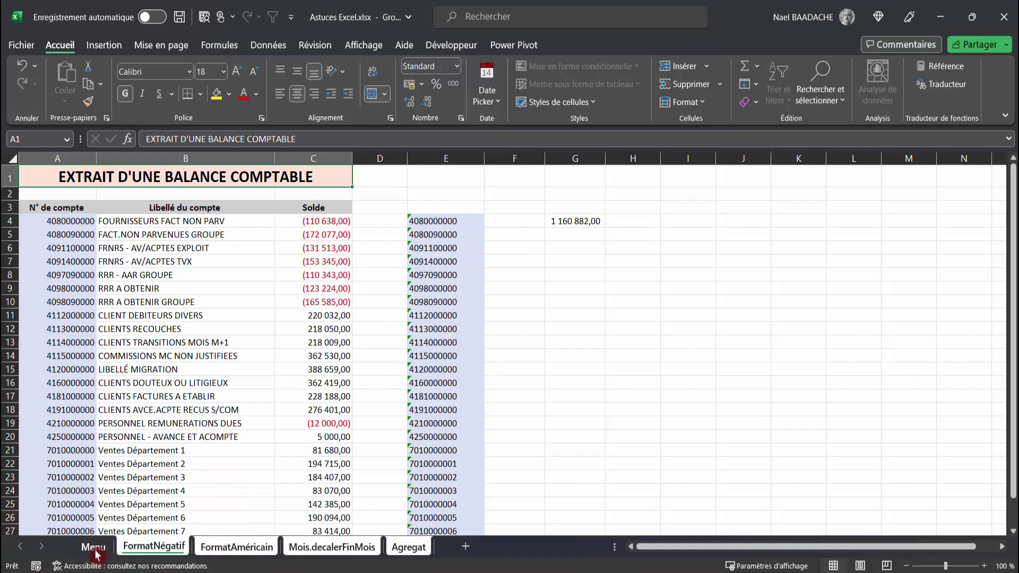
right_click(161, 549)
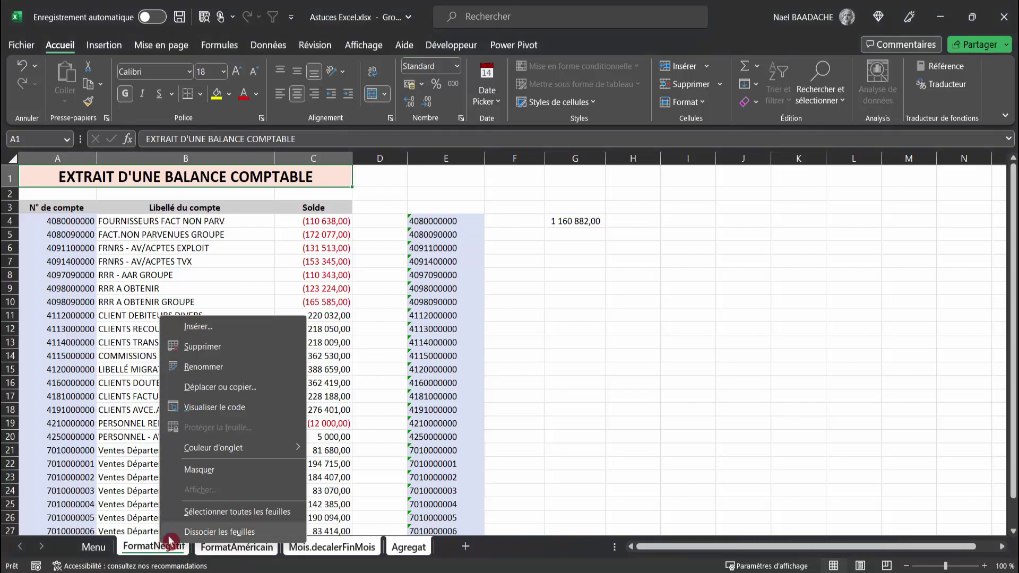
left_click(202, 471)
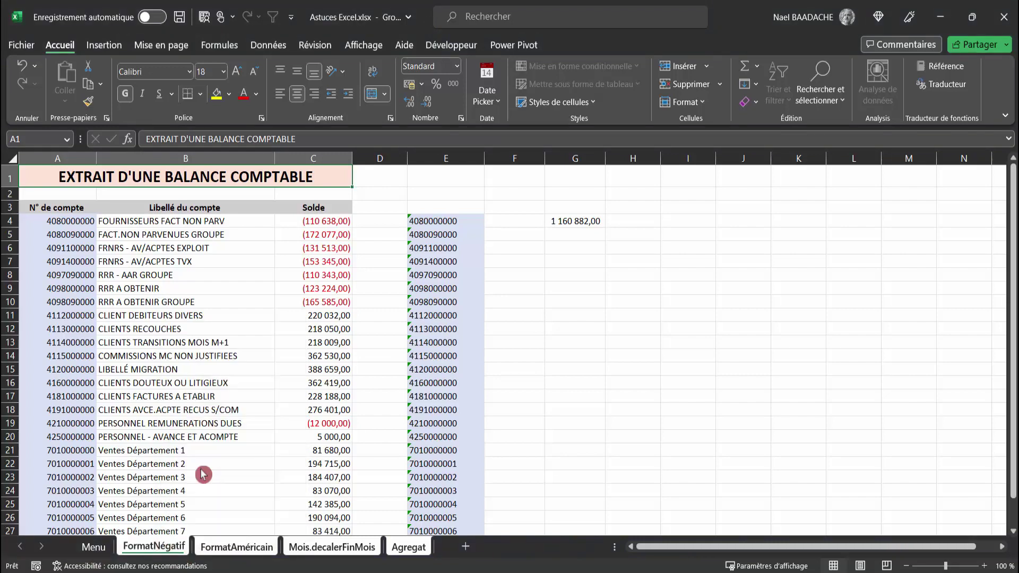
left_click(97, 545)
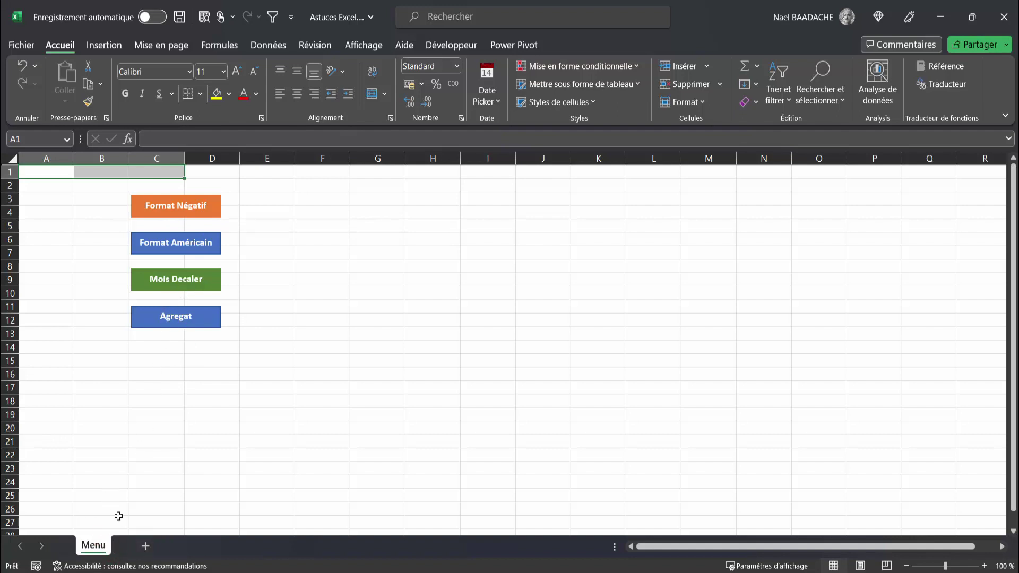
left_click(177, 542)
left_click(91, 546)
left_click(165, 242)
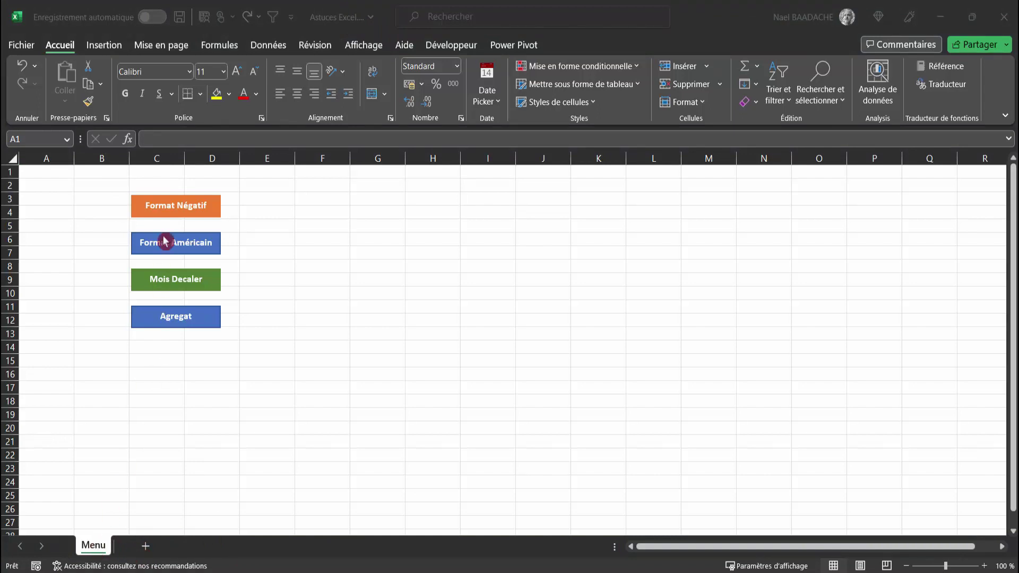
left_click(193, 213)
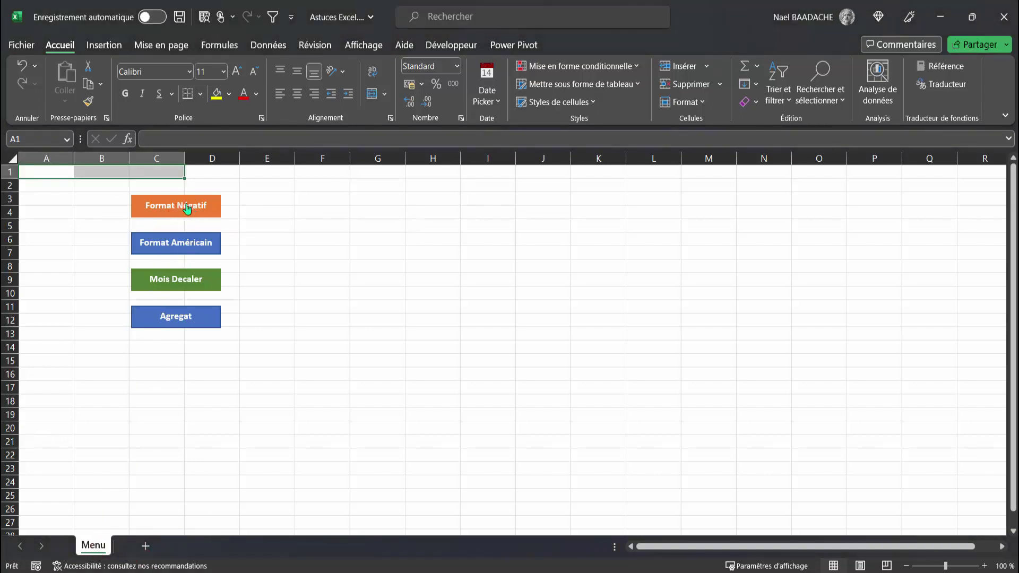
left_click(99, 550)
left_click(97, 555)
right_click(96, 551)
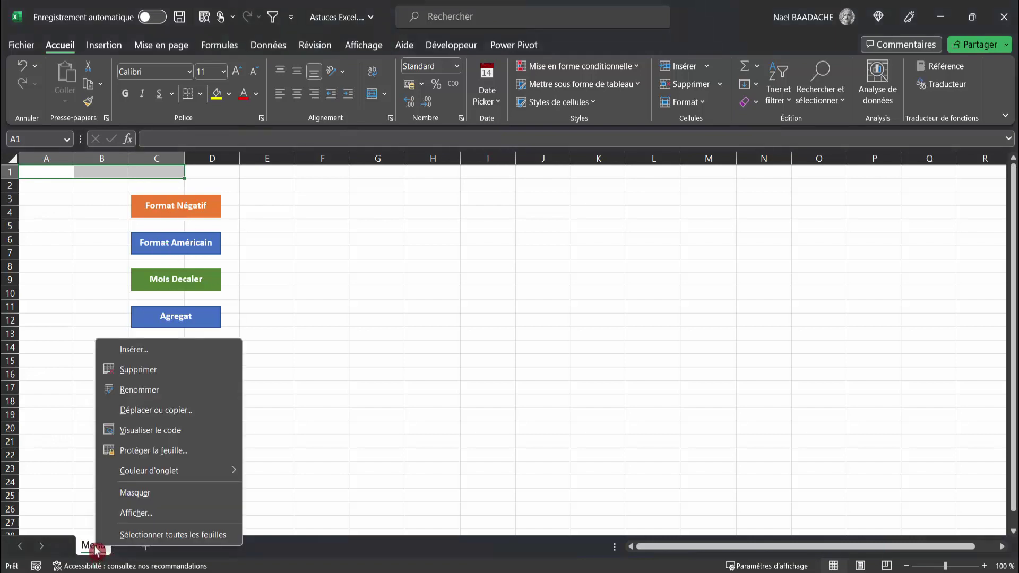
left_click(122, 512)
left_click(231, 553)
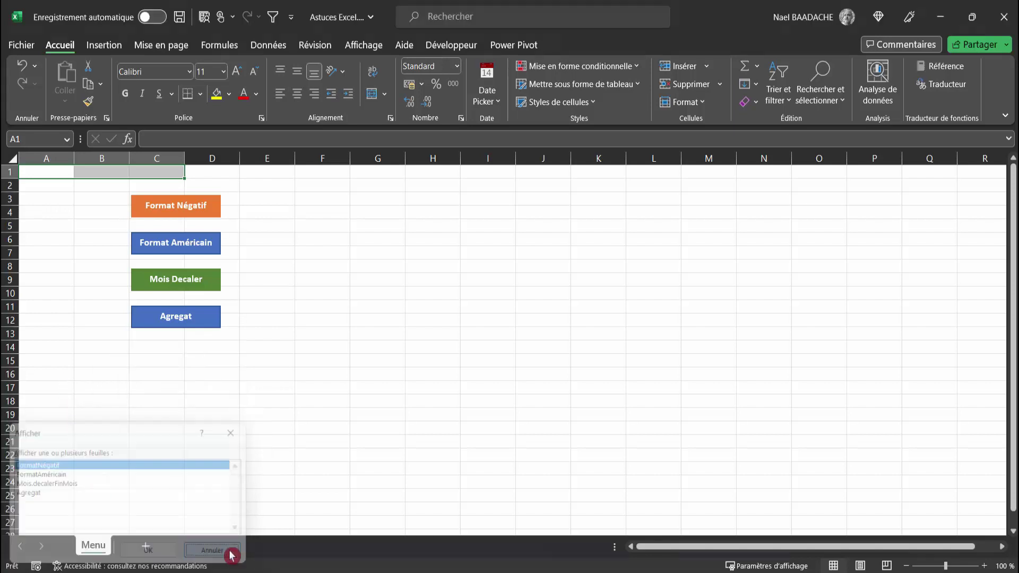
left_click(215, 405)
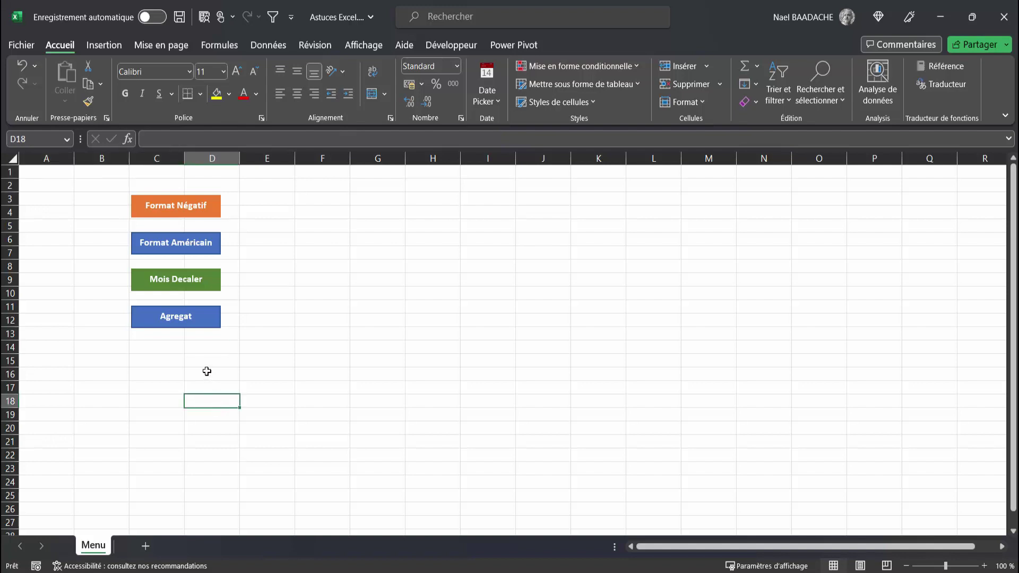
left_click(85, 552)
right_click(85, 552)
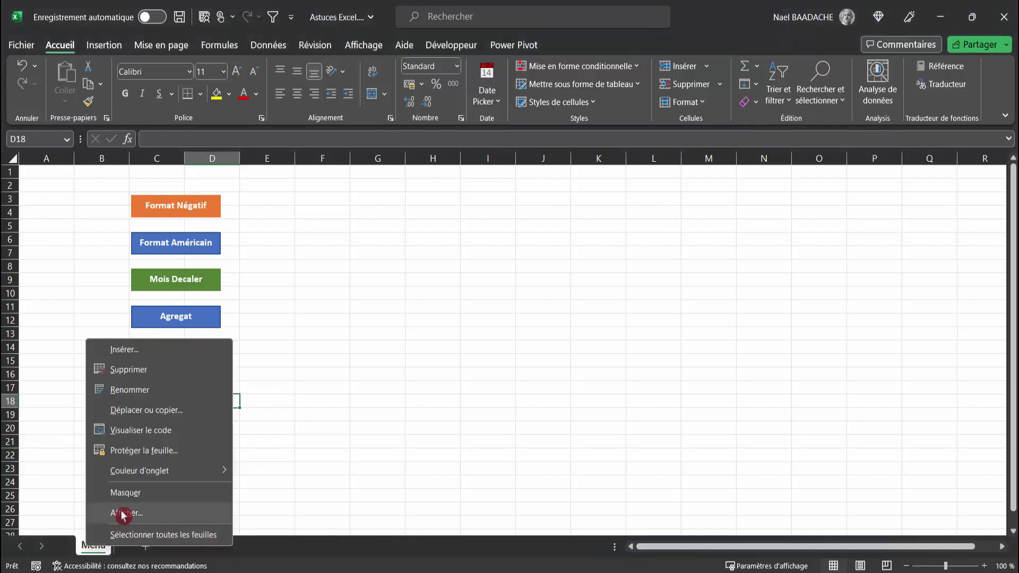
left_click(338, 473)
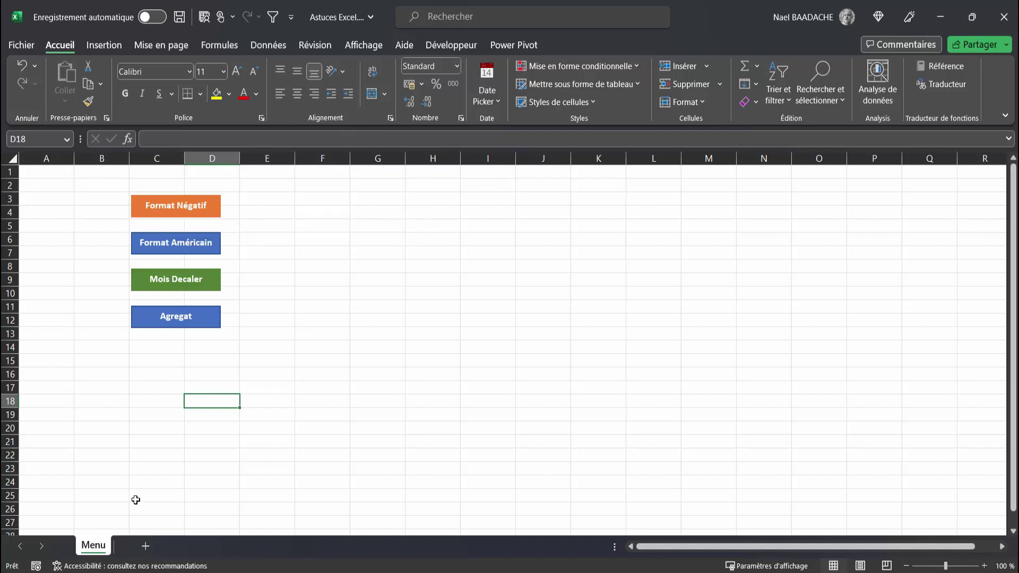
left_click(118, 541)
left_click(207, 550)
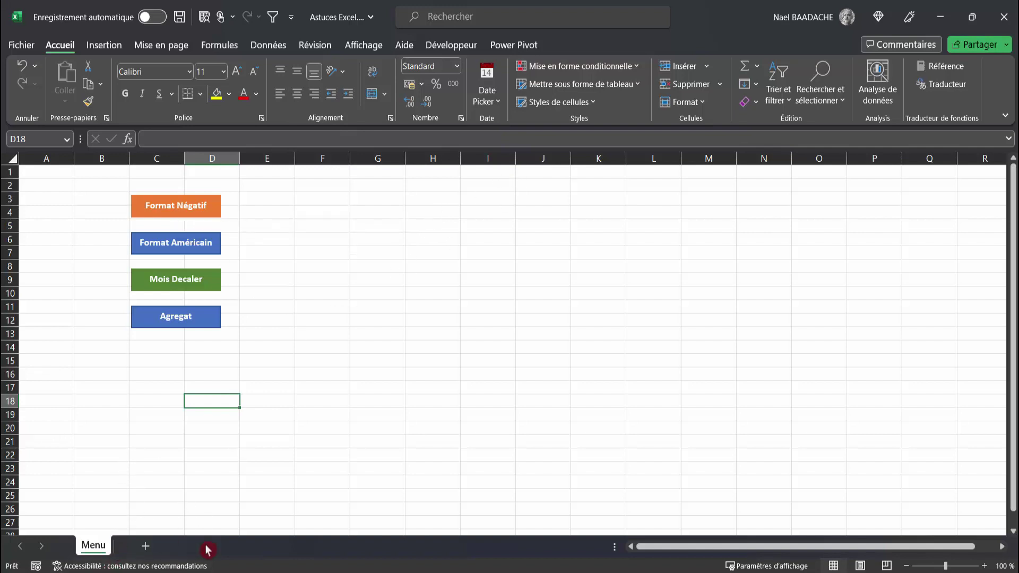
Step: Protect the workbook structure with a password under Révision > Protéger le classeur, confirming it twice
left_click(314, 46)
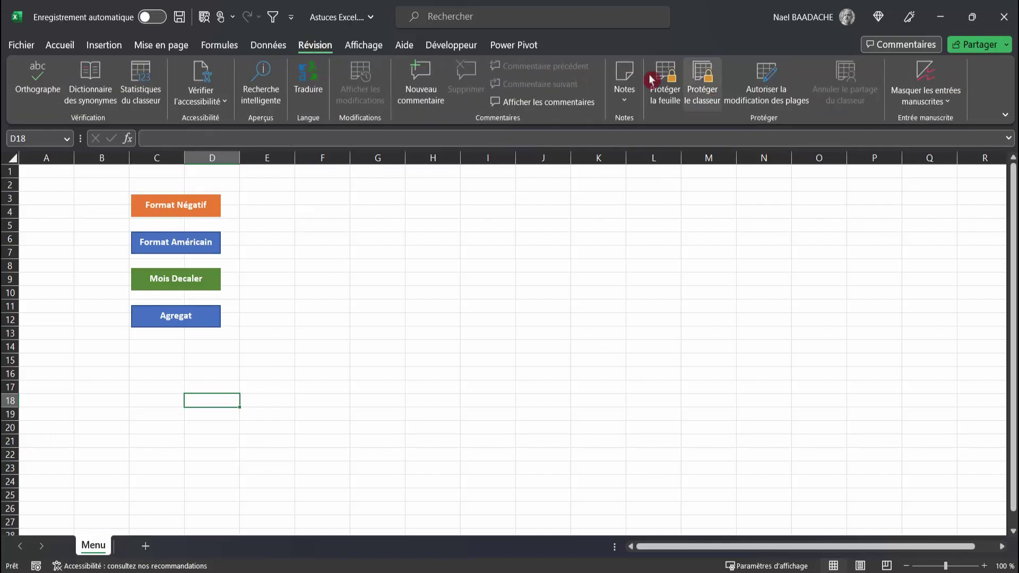
left_click(705, 76)
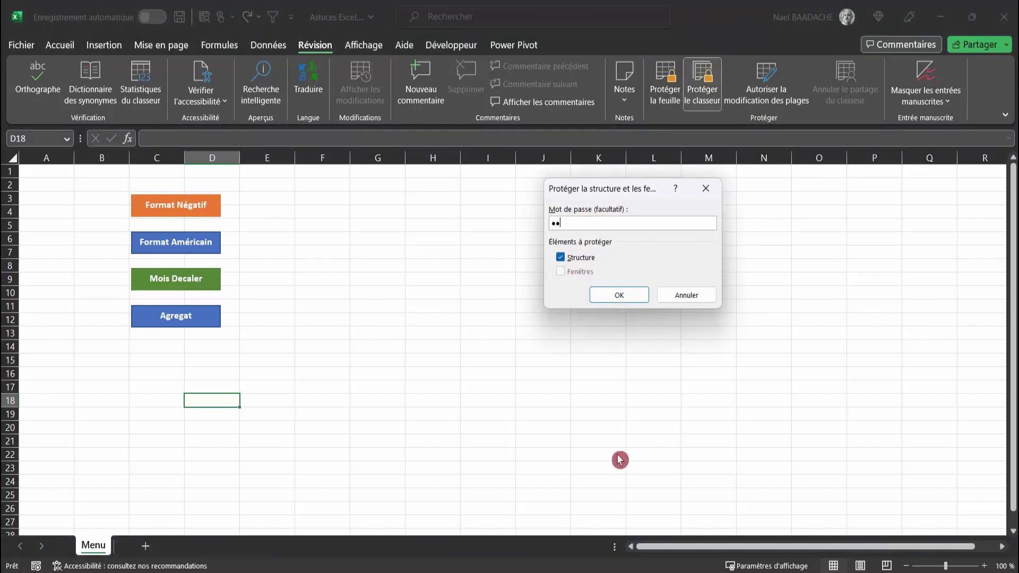
left_click(620, 296)
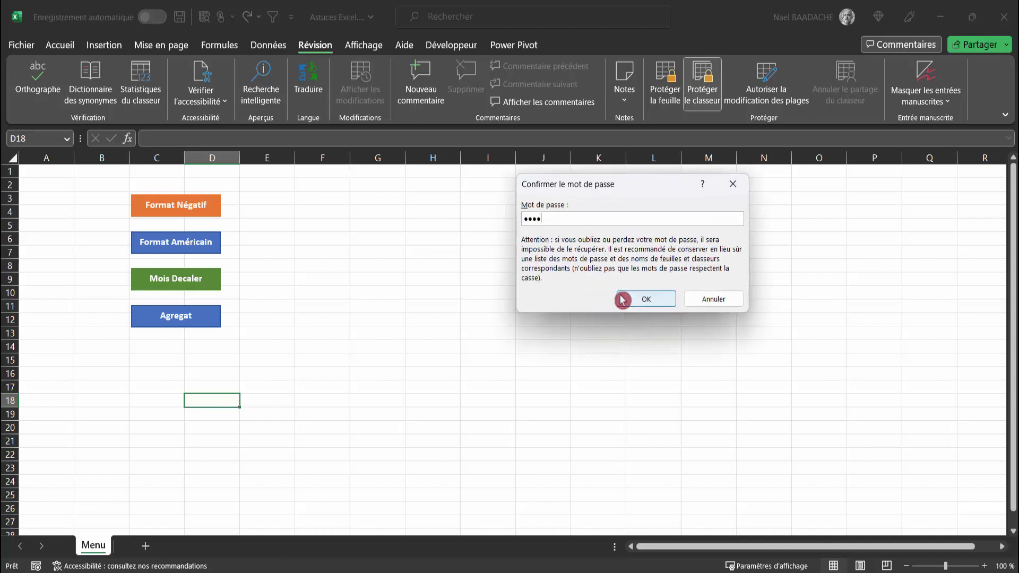
left_click(622, 299)
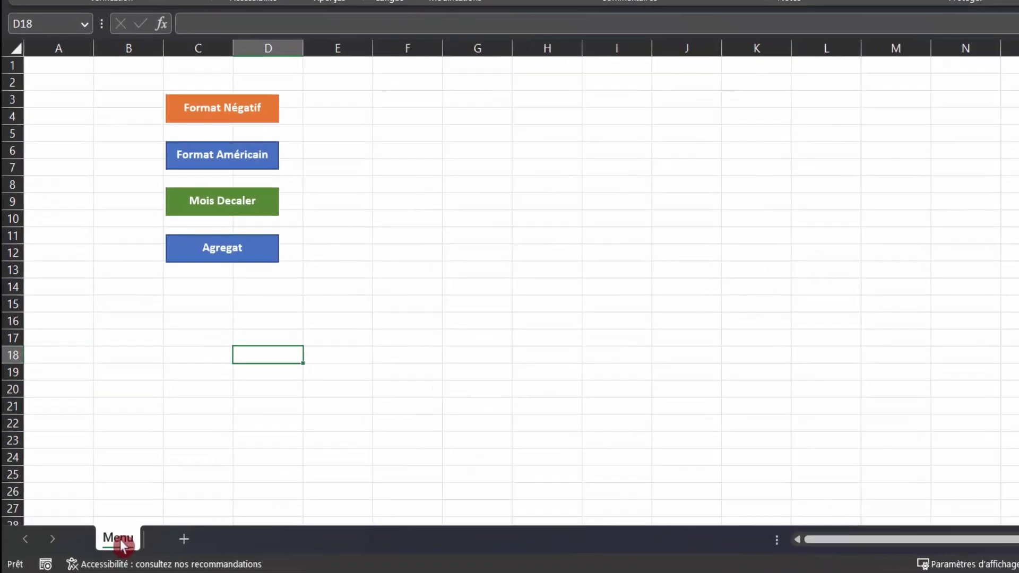
right_click(96, 549)
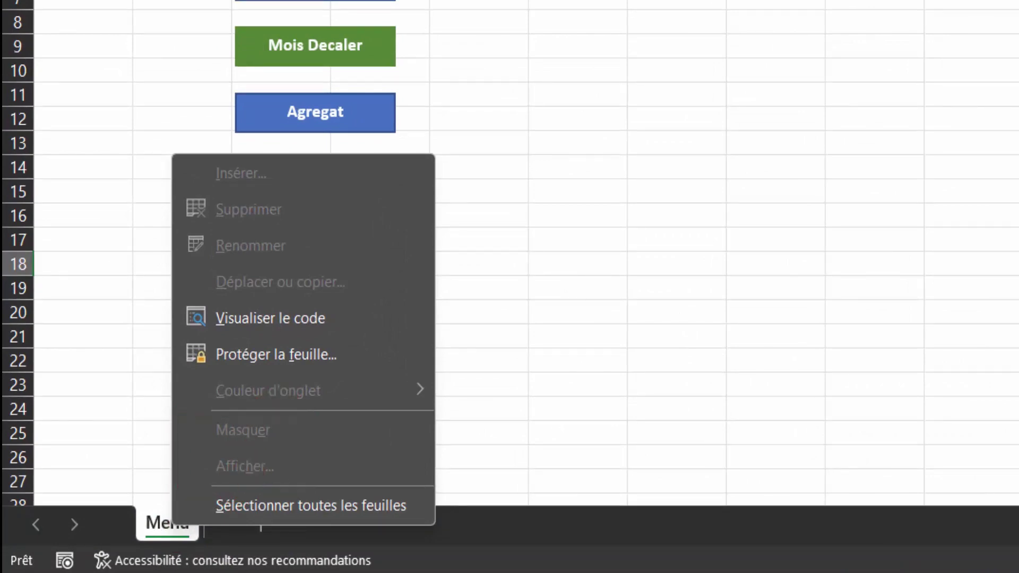
key("Escape")
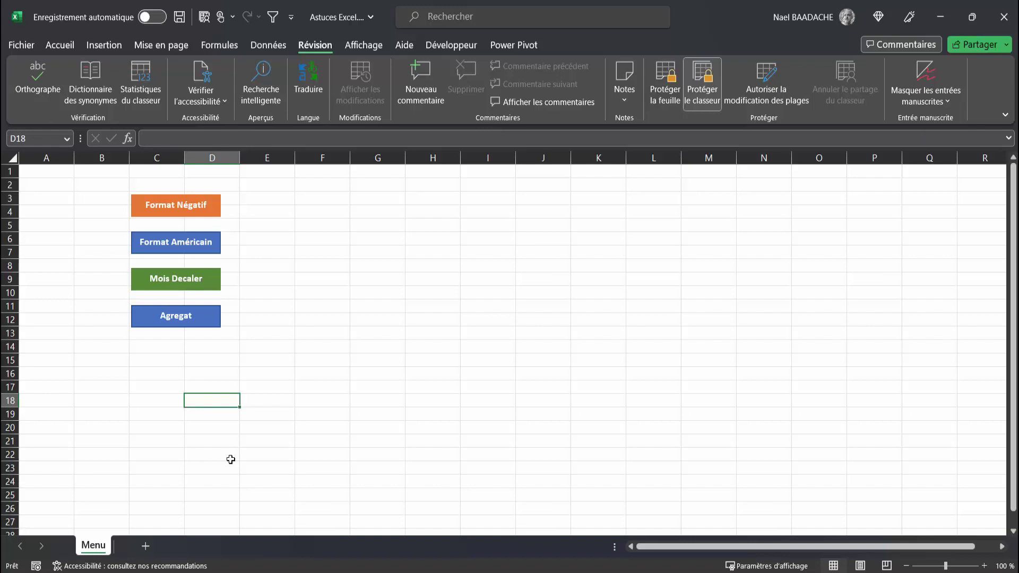
left_click(94, 546)
right_click(94, 546)
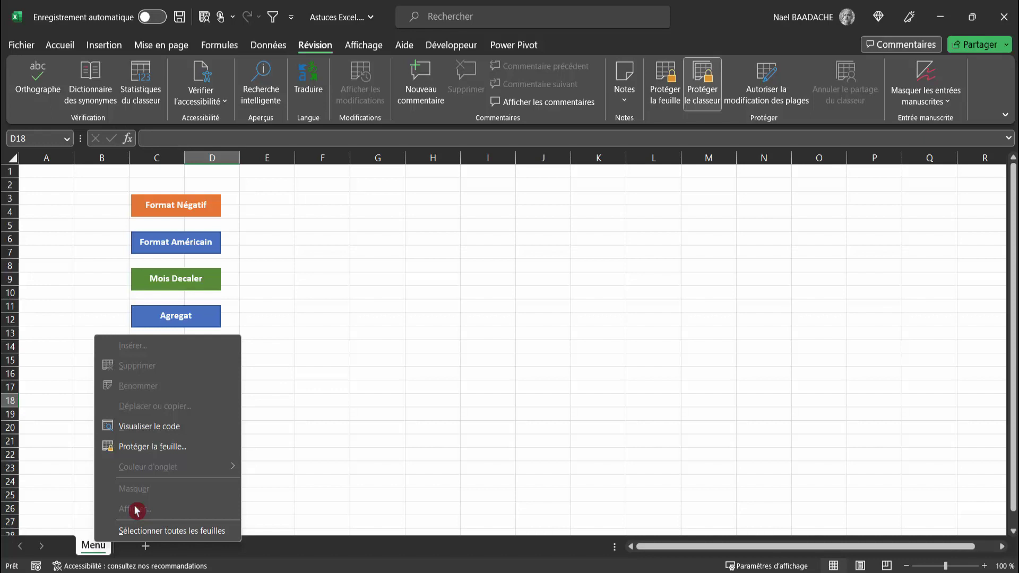
left_click(281, 466)
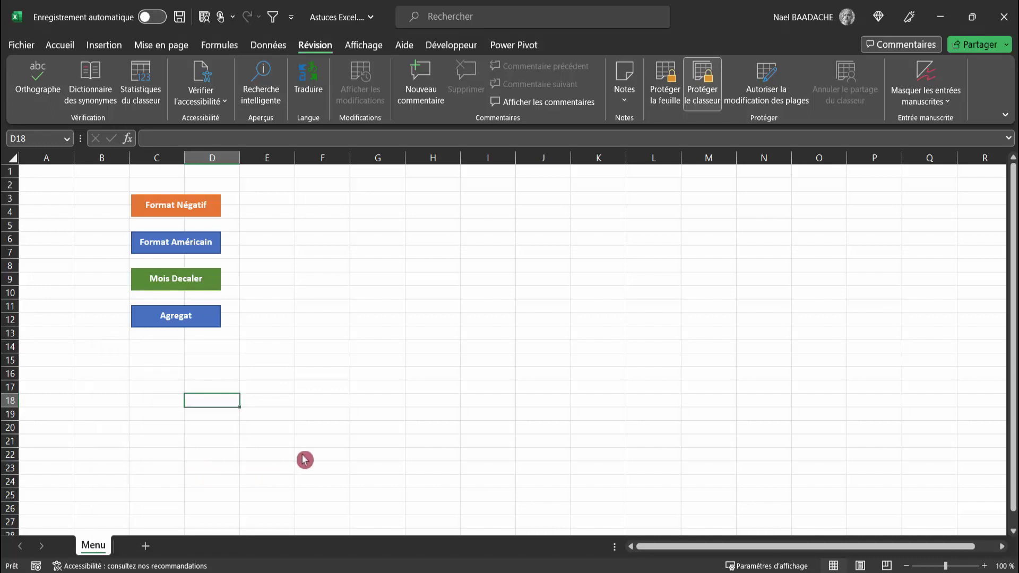
Step: Unprotect the workbook structure by submitting its password in the Ôter la protection prompt
left_click(706, 85)
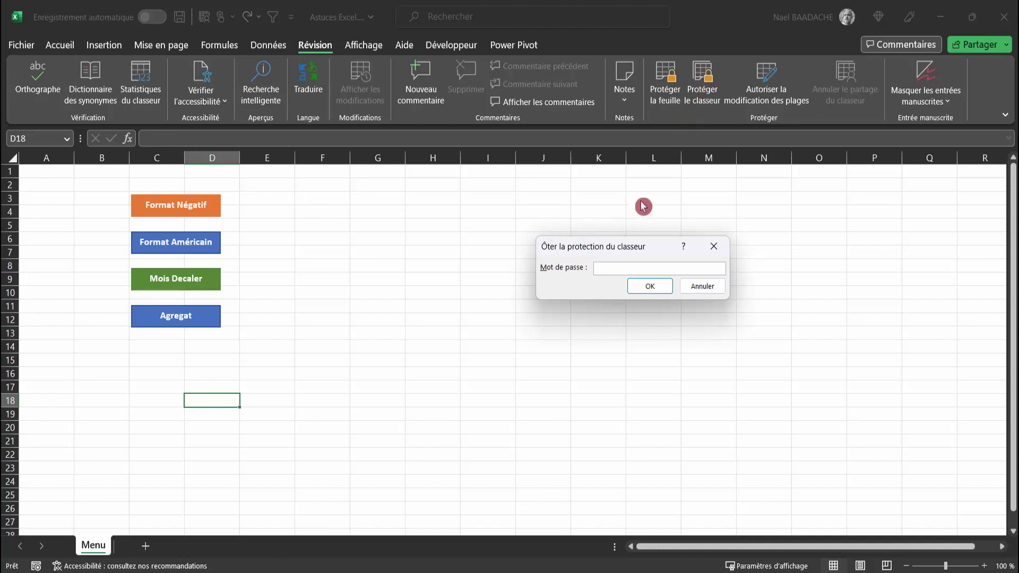
left_click_drag(628, 246, 523, 226)
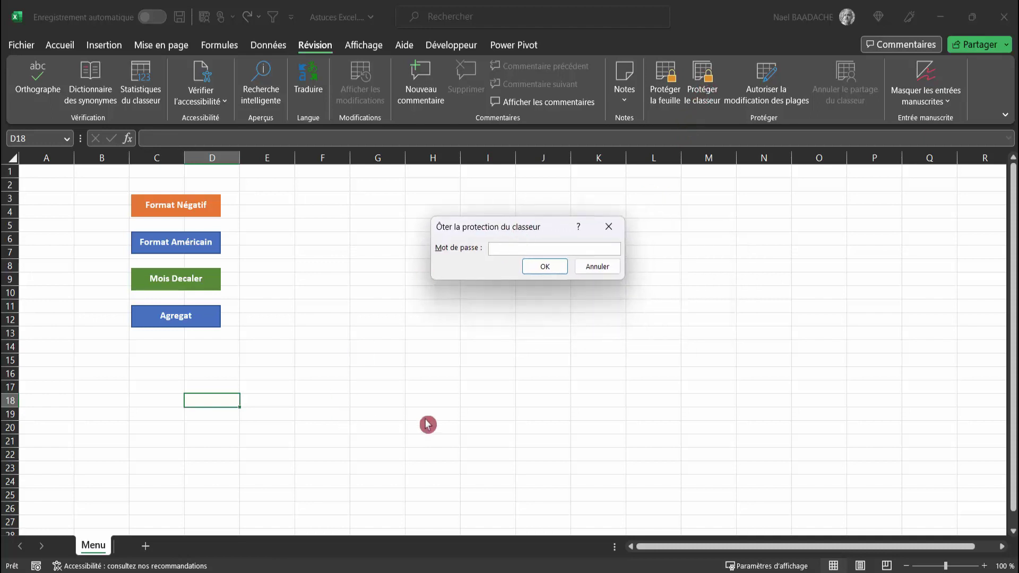
key("Return")
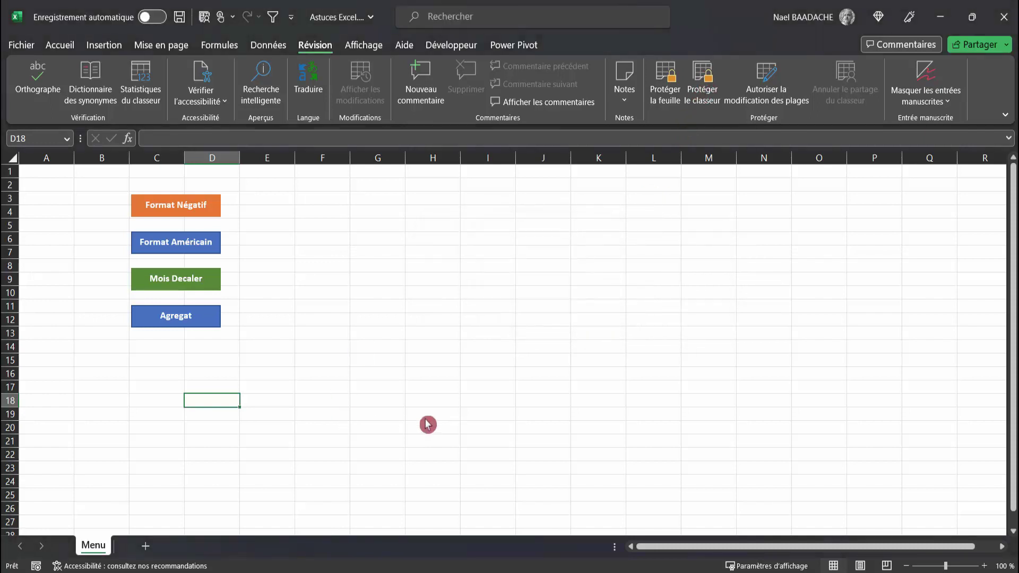
Step: Unhide FormatNégatif, FormatAméricain, Mois.decalerFinMois and Agregat together from the Menu tab's Afficher list
right_click(94, 556)
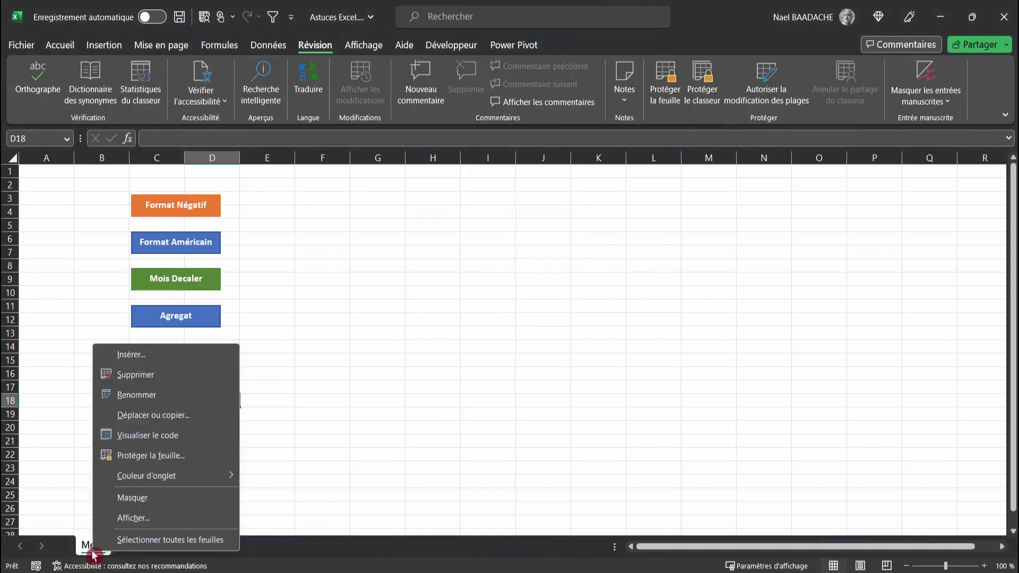
left_click(140, 516)
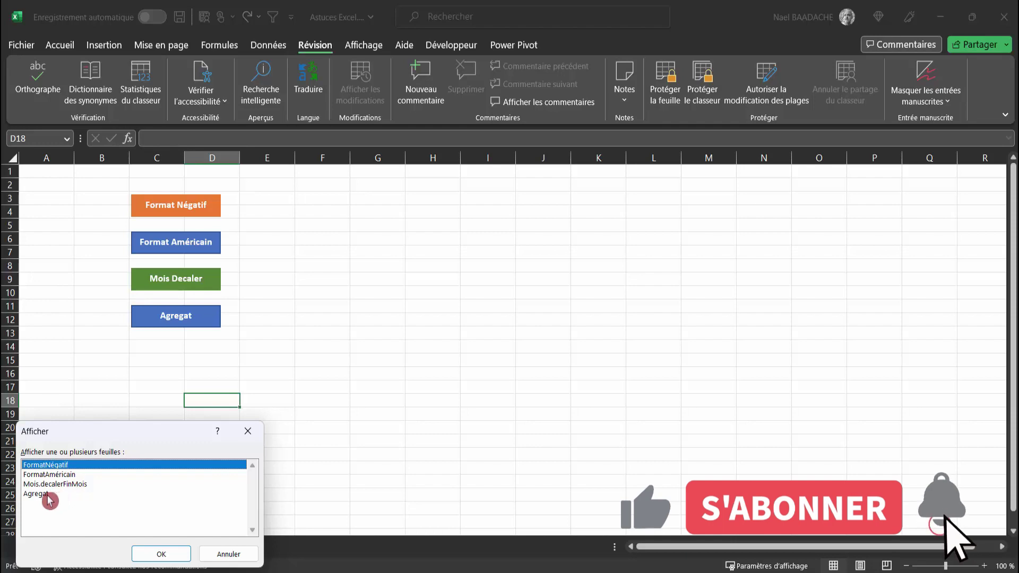
left_click(58, 495, "shift")
left_click(162, 554)
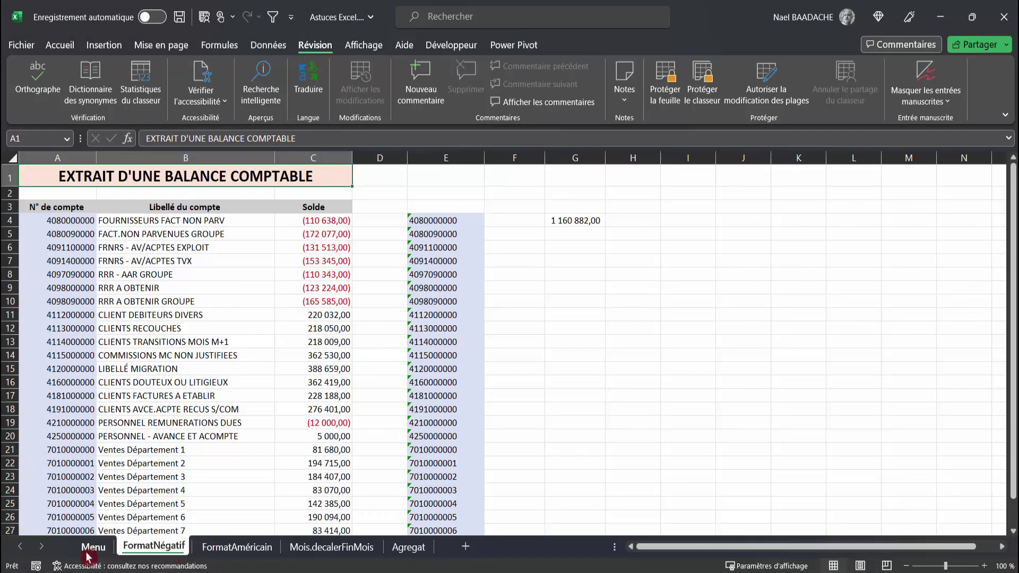
left_click(91, 549)
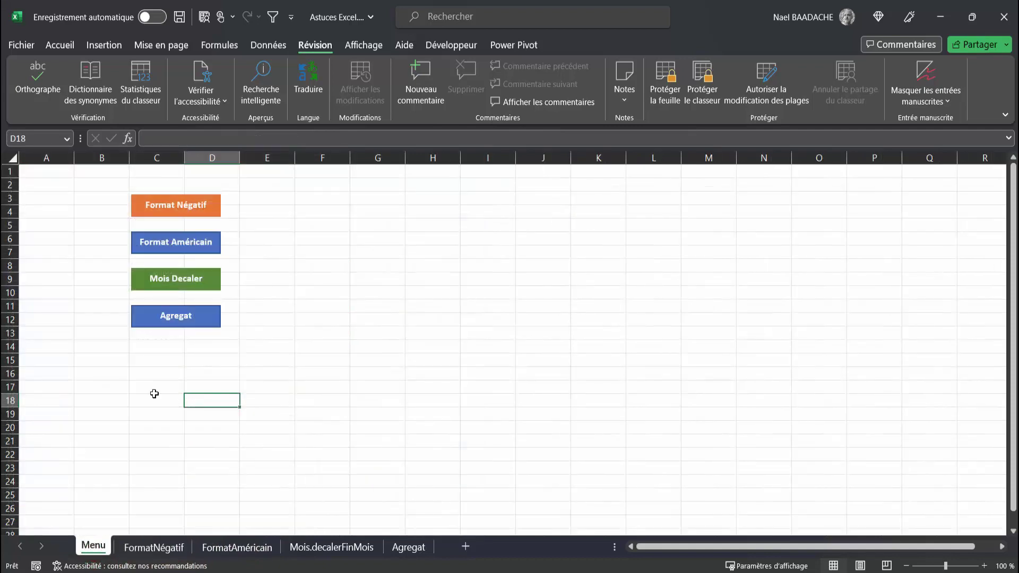
left_click(183, 209)
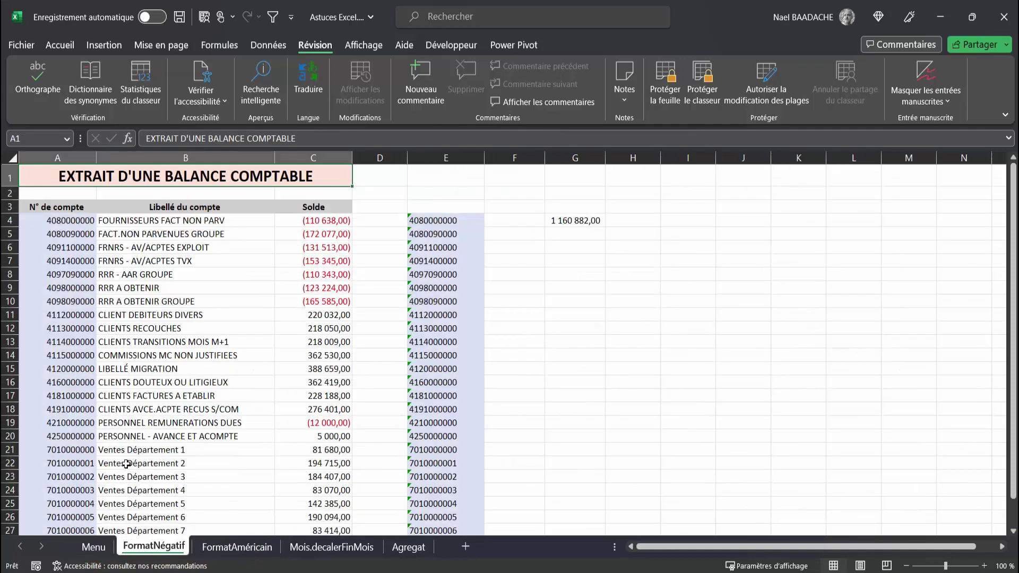
left_click(93, 547)
left_click(177, 245)
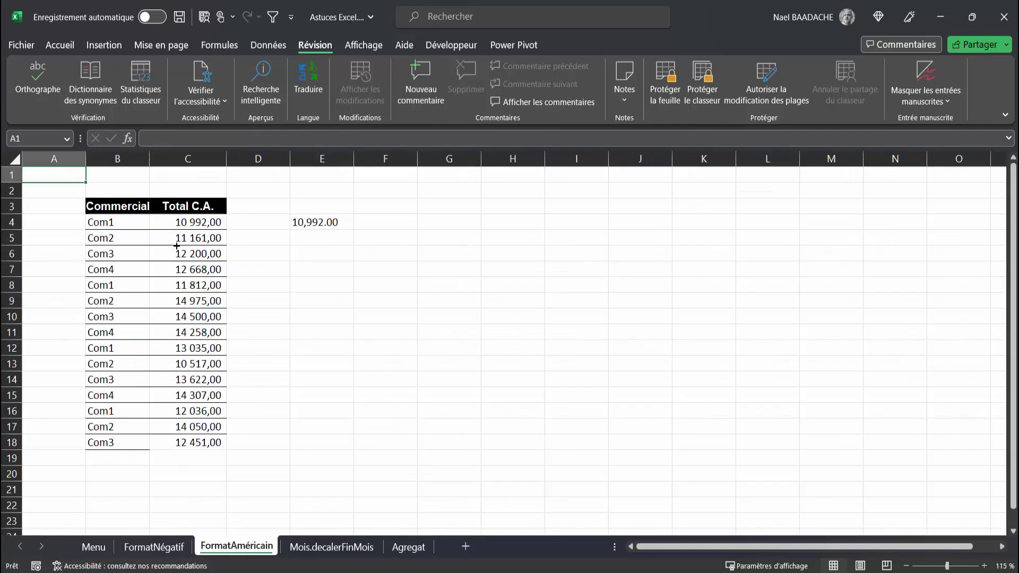
left_click(100, 549)
left_click(329, 333)
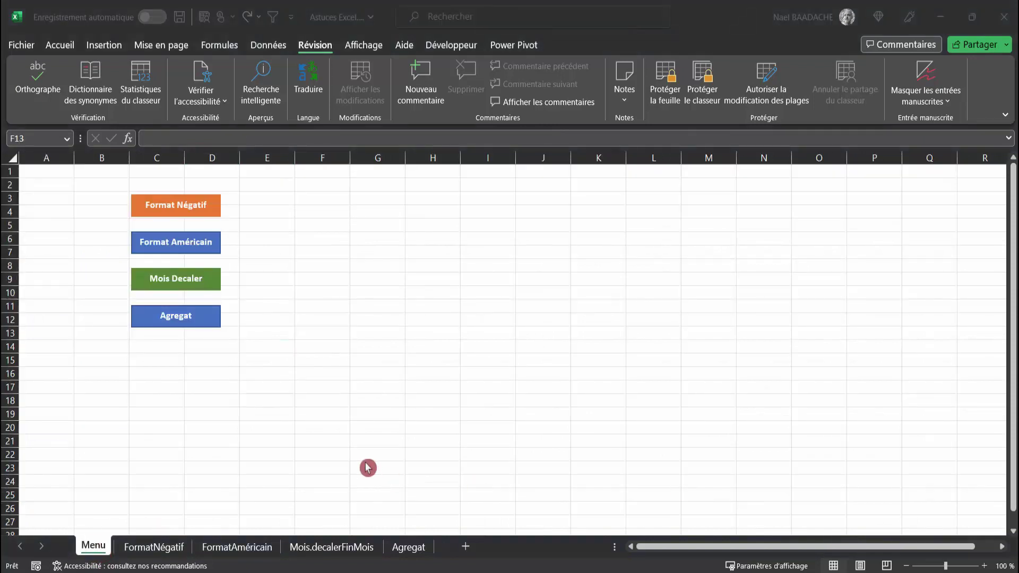
left_click(297, 353)
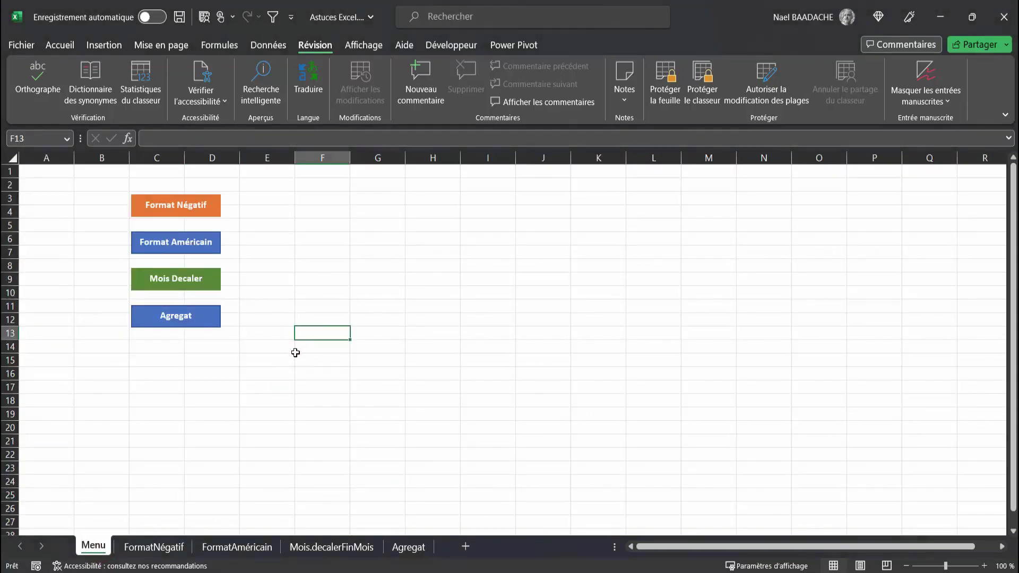